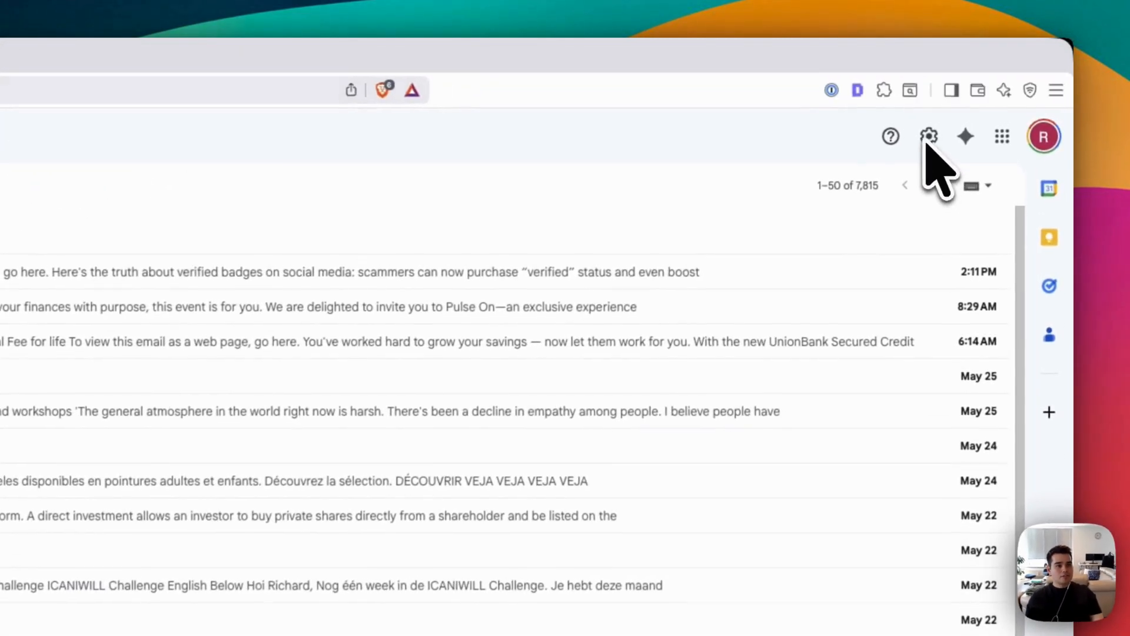
Open the Forwarding and POP/IMAP settings in Gmail and start adding a forwarding address.
{"action": "left_click", "coordinate": [928, 137]}
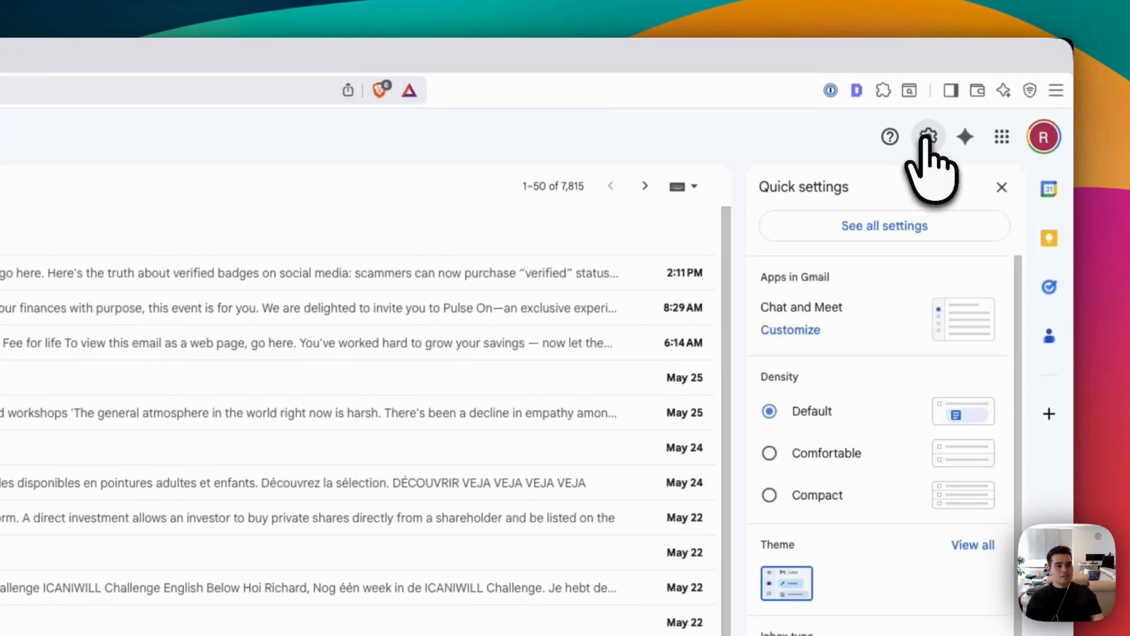
{"action": "left_click", "coordinate": [949, 227]}
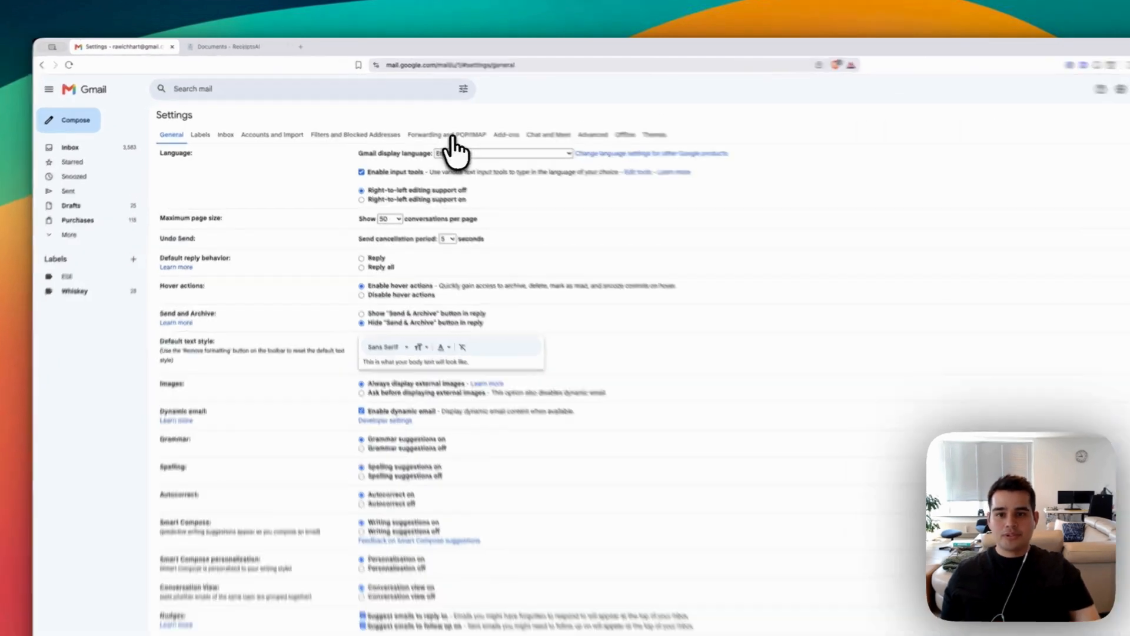
{"action": "left_click", "coordinate": [418, 124]}
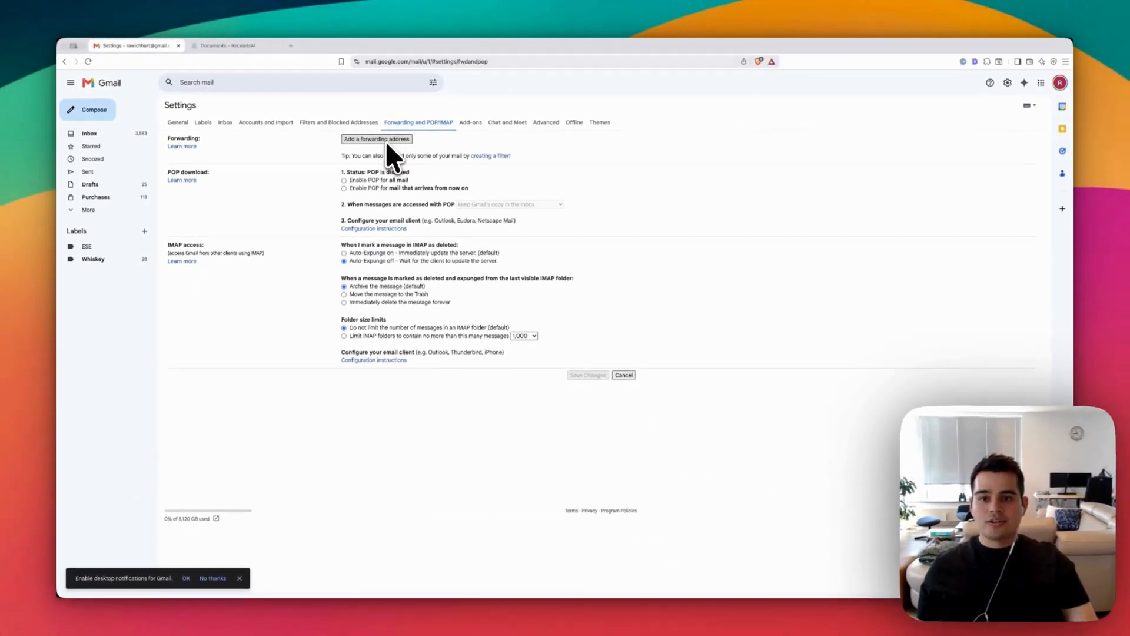
{"action": "left_click", "coordinate": [386, 141]}
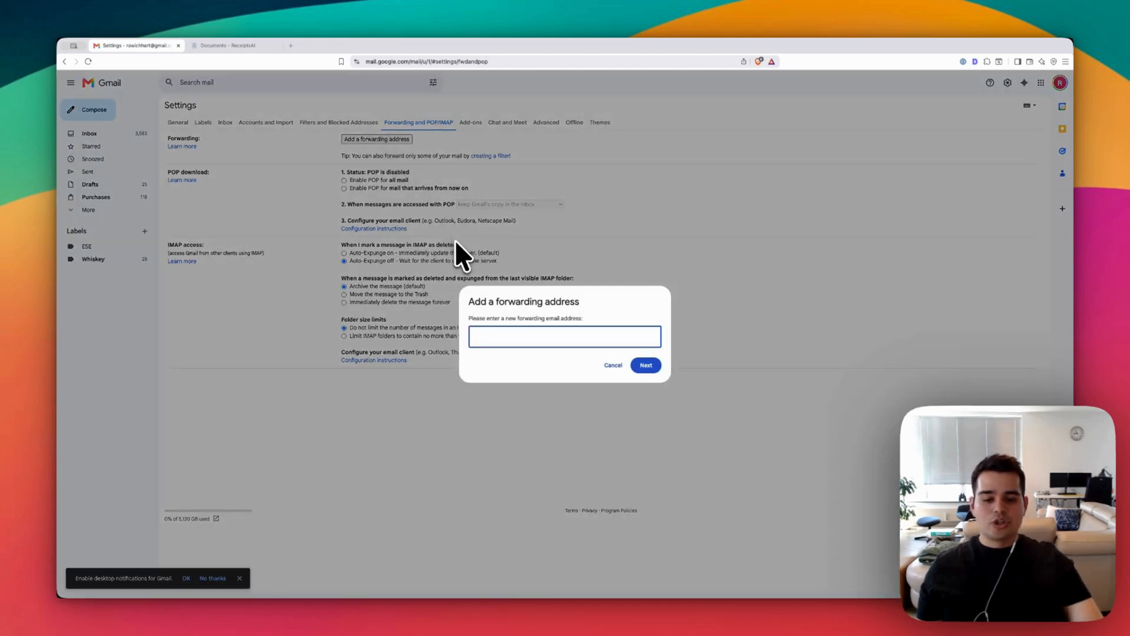
Switch to ReceiptsAI, choose Gmail for automatic email forwarding, and copy the Gmail forwarding address.
{"action": "left_click", "coordinate": [240, 44]}
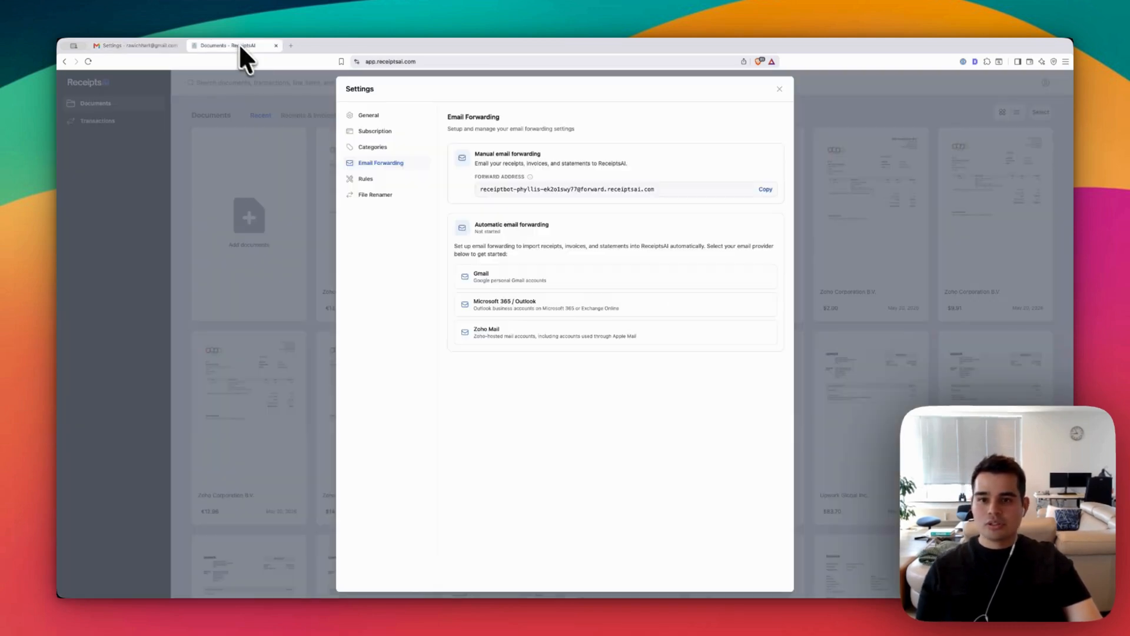
{"action": "left_click", "coordinate": [529, 274]}
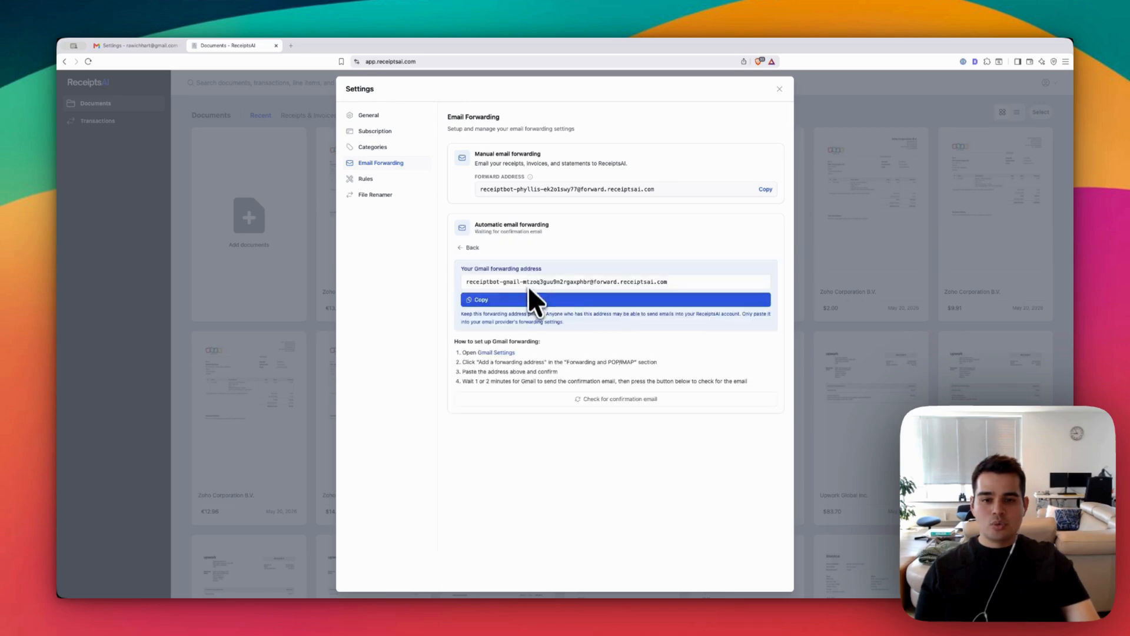
{"action": "left_click", "coordinate": [524, 299]}
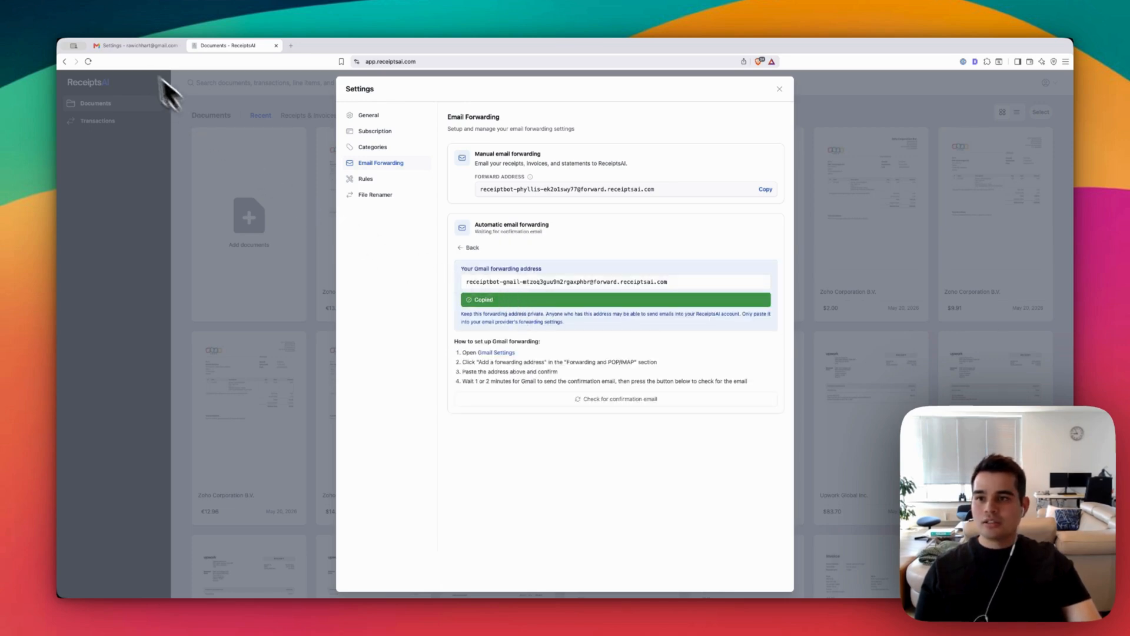
Return to Gmail, submit the copied ReceiptsAI address as the new forwarding address, and dismiss the verification notice.
{"action": "left_click", "coordinate": [133, 46]}
{"action": "key", "text": "ctrl+v"}
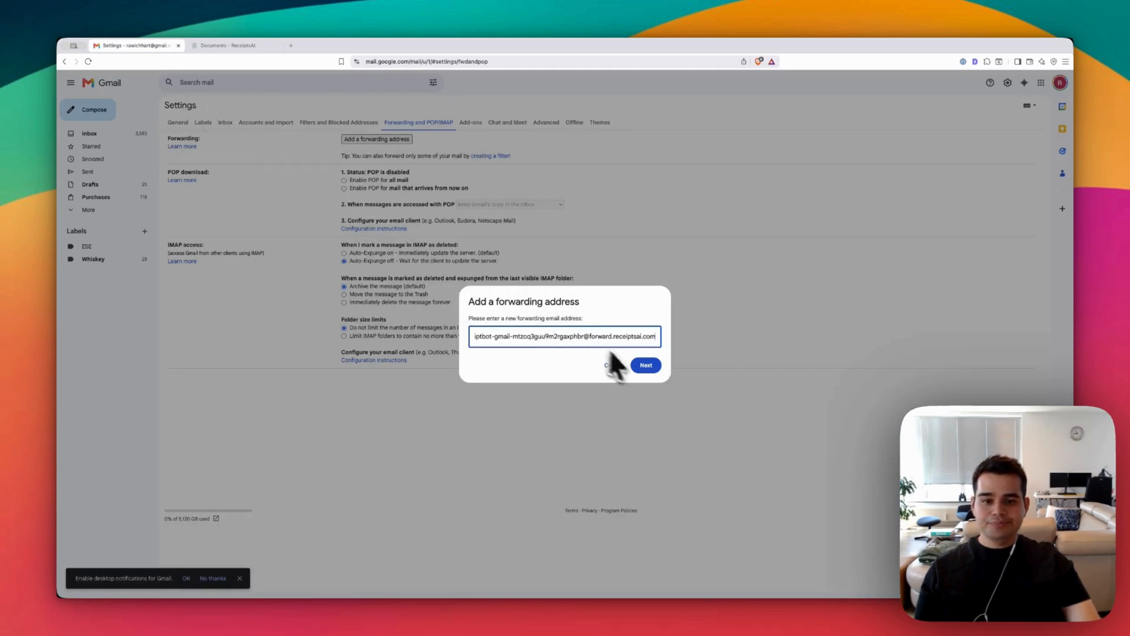
{"action": "left_click", "coordinate": [639, 365]}
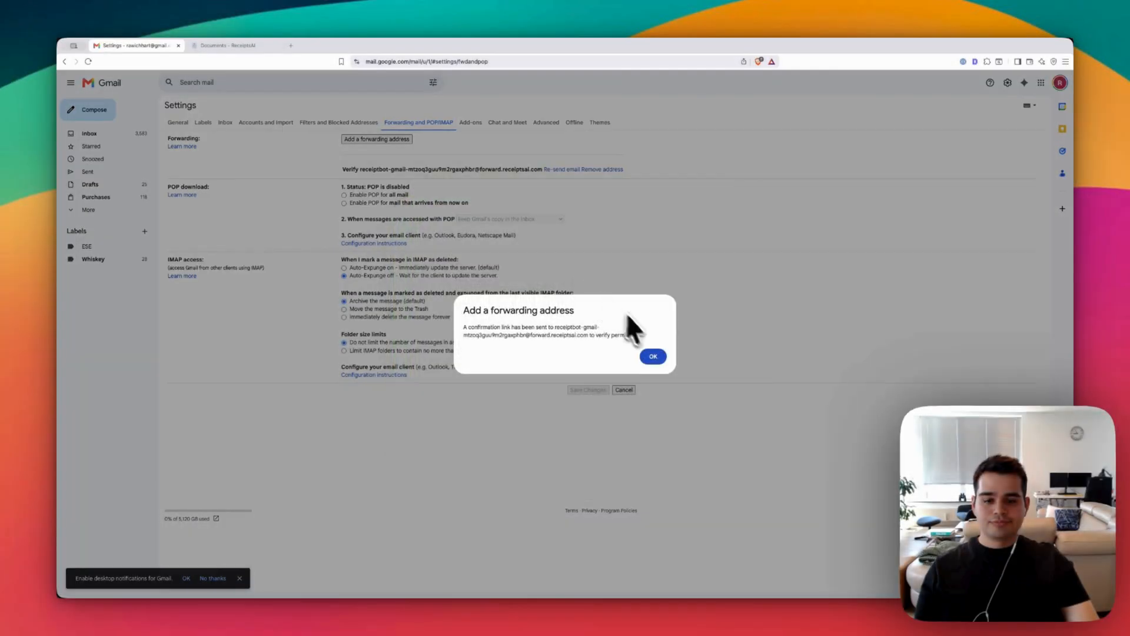
{"action": "left_click", "coordinate": [653, 356]}
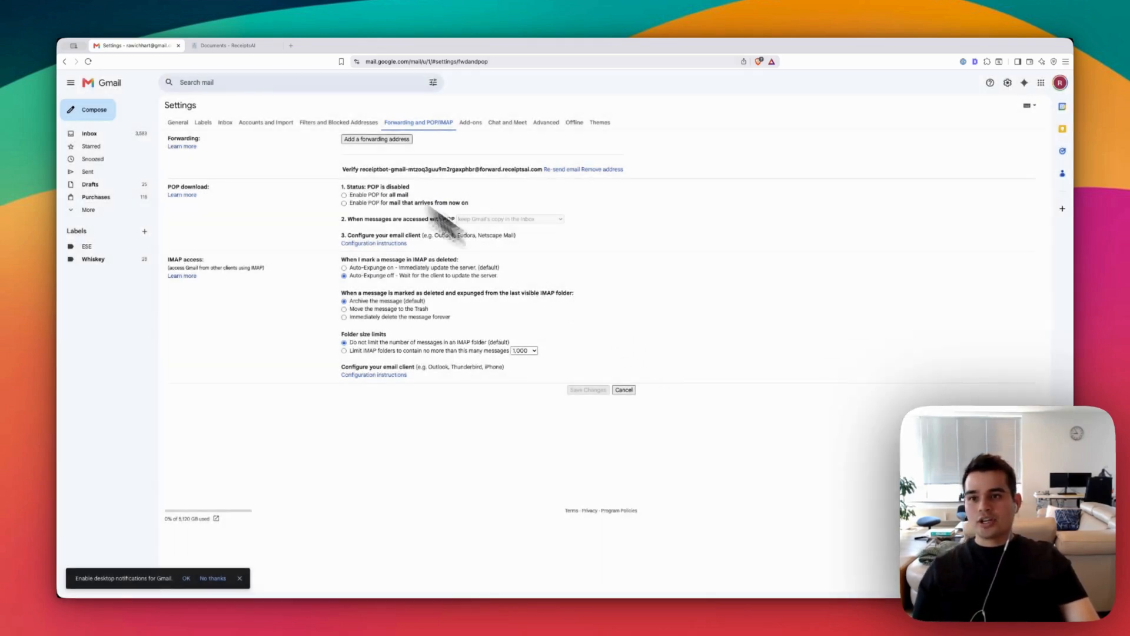
Check for the confirmation email in ReceiptsAI, approve the forwarding address through its Gmail confirmation link, and close the confirmation page.
{"action": "left_click", "coordinate": [233, 45]}
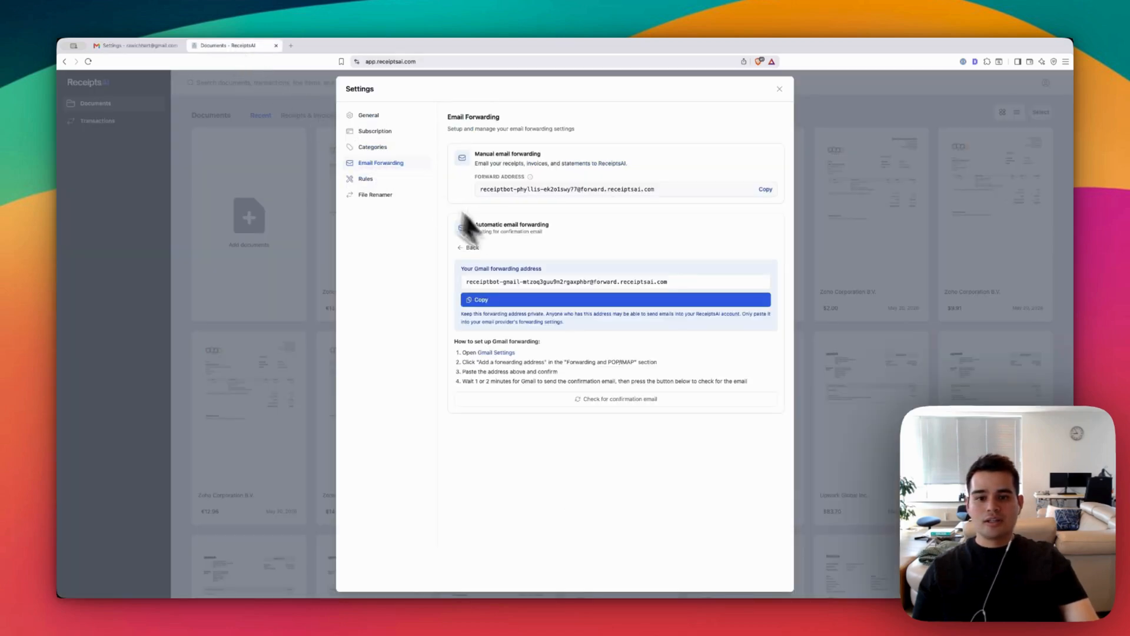
{"action": "left_click", "coordinate": [595, 398]}
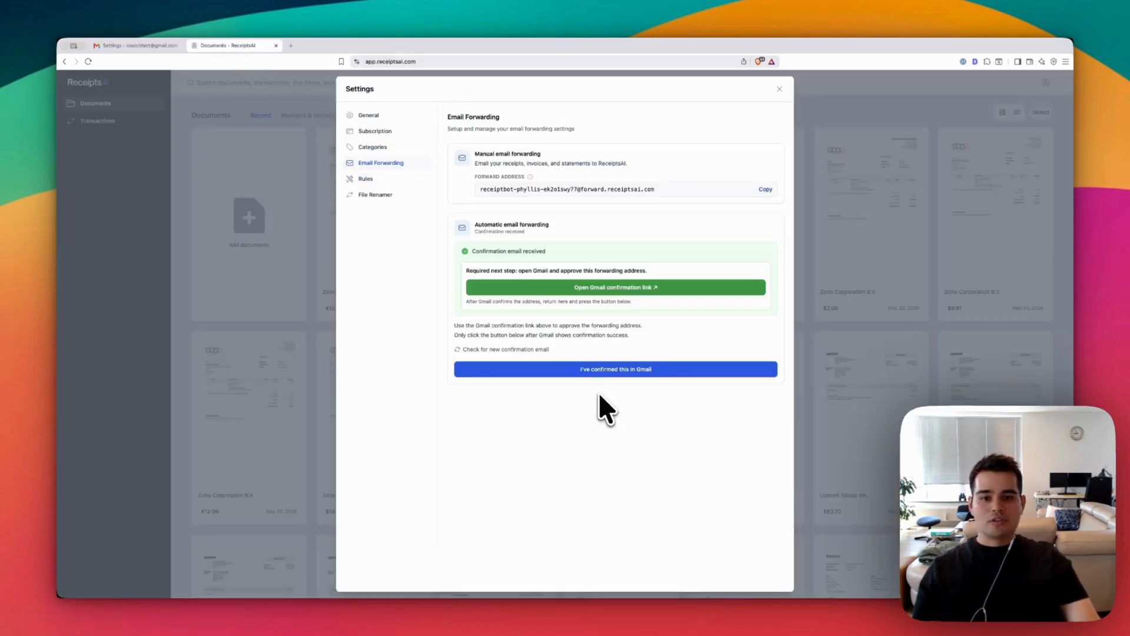
{"action": "left_click", "coordinate": [602, 291]}
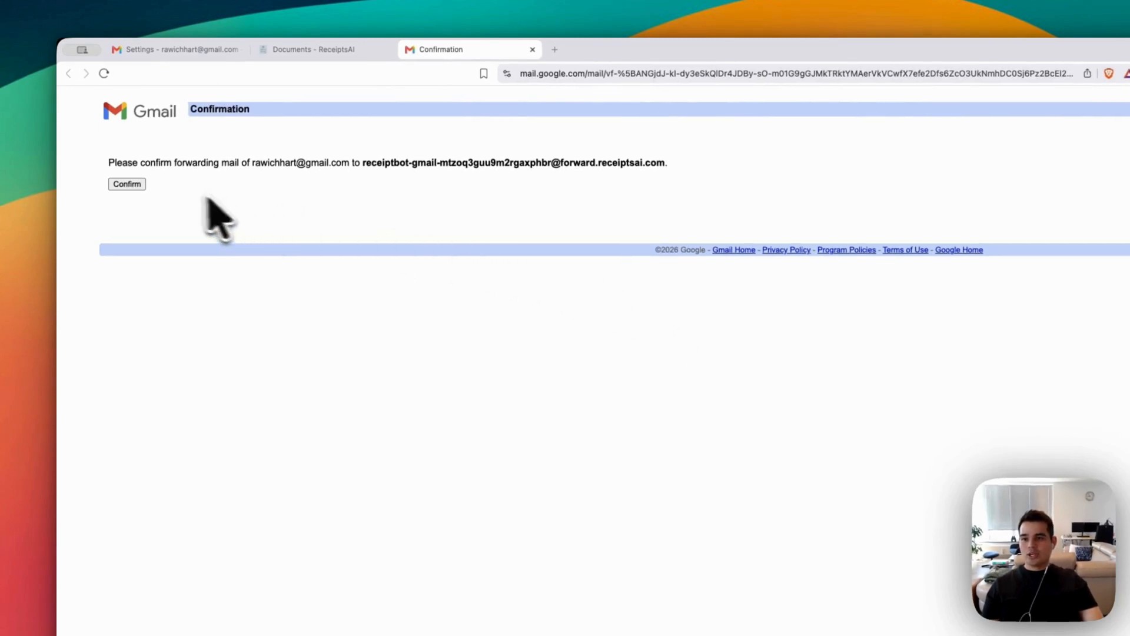
{"action": "left_click", "coordinate": [127, 184]}
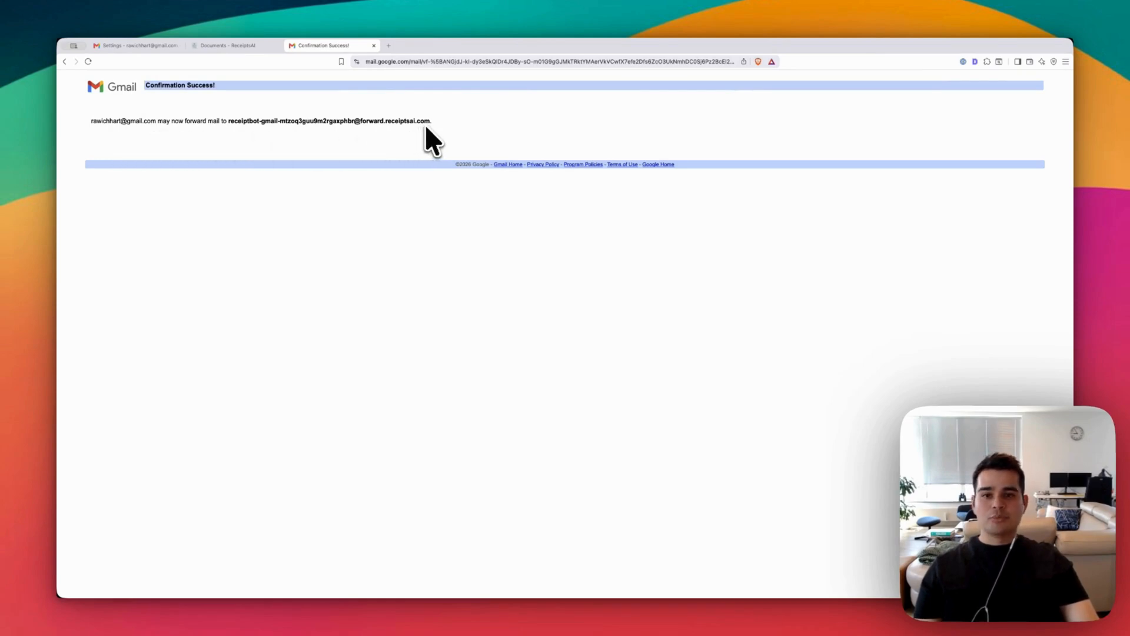
{"action": "left_click", "coordinate": [374, 45]}
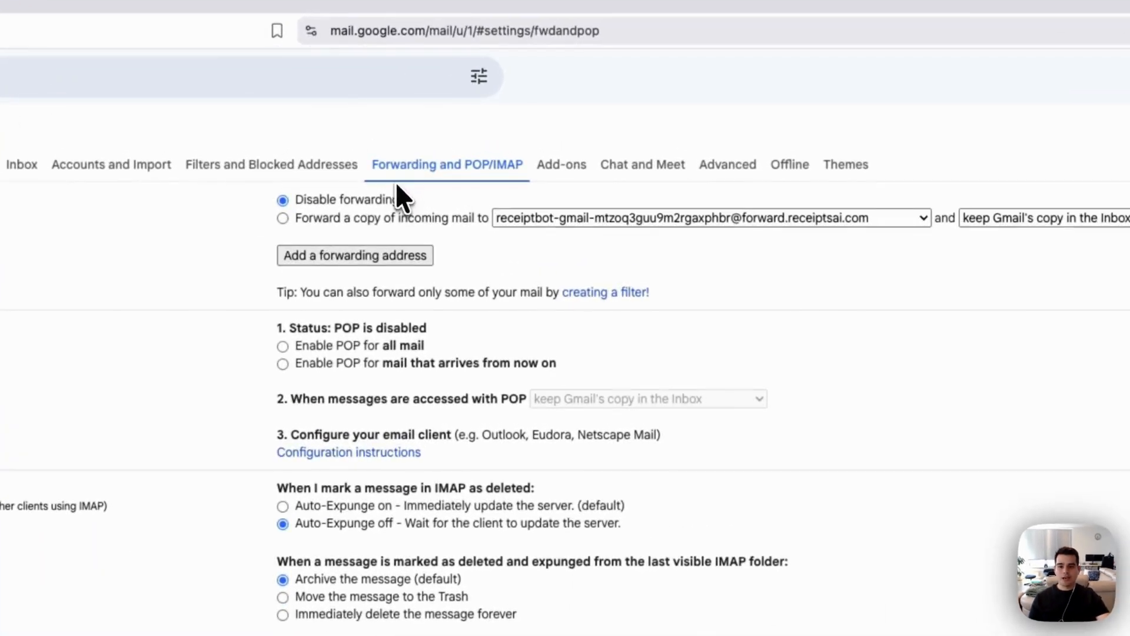
Enable forwarding a copy of incoming mail to the ReceiptsAI address and save the Gmail settings.
{"action": "left_click", "coordinate": [282, 219]}
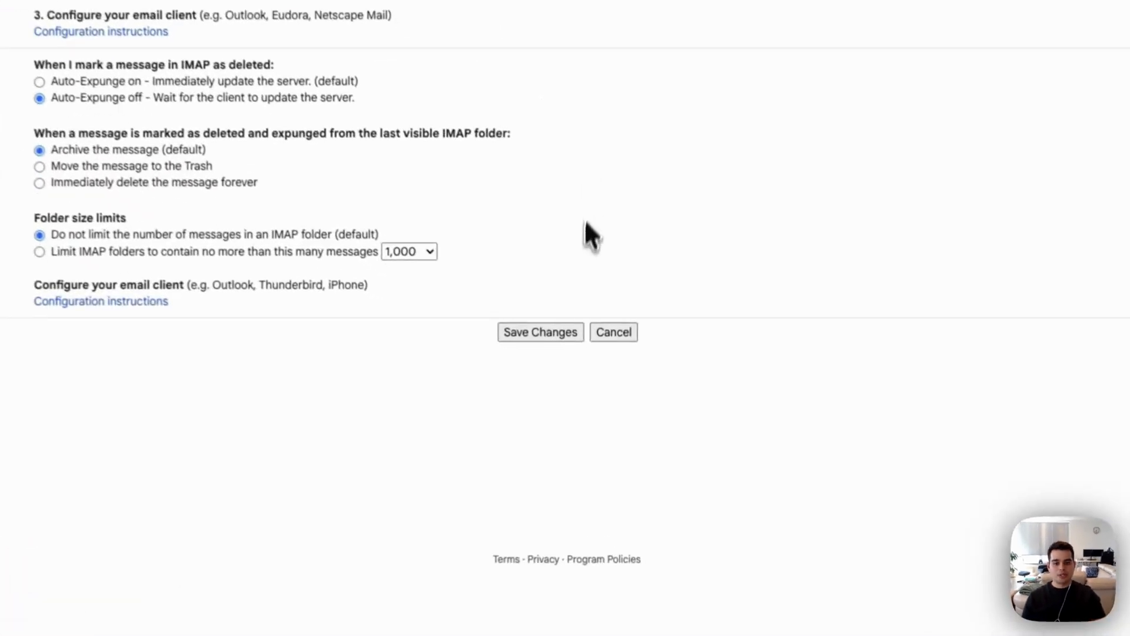
{"action": "left_click", "coordinate": [556, 332]}
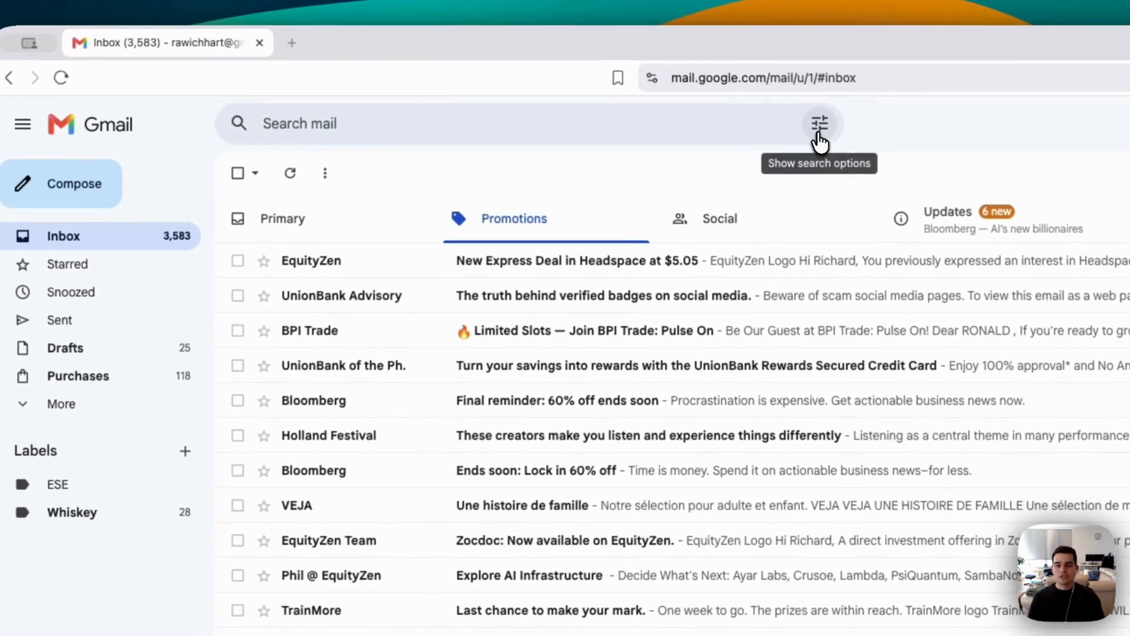
Search all mail for messages that have the words "receipt" OR "invoice" using the advanced search options.
{"action": "left_click", "coordinate": [819, 134]}
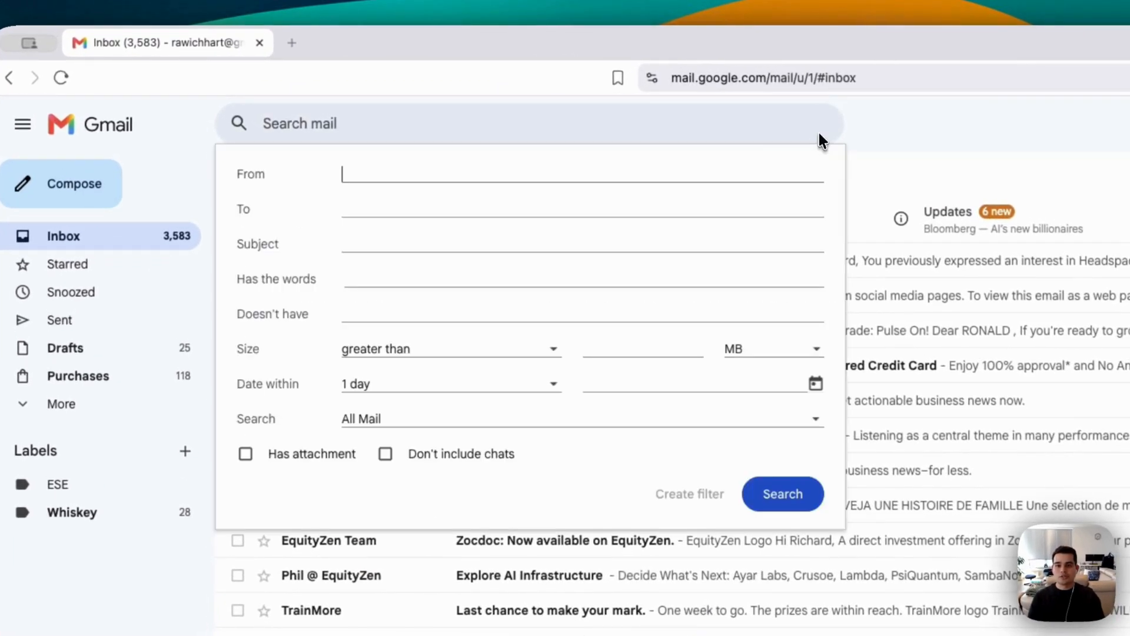
{"action": "left_click", "coordinate": [510, 179]}
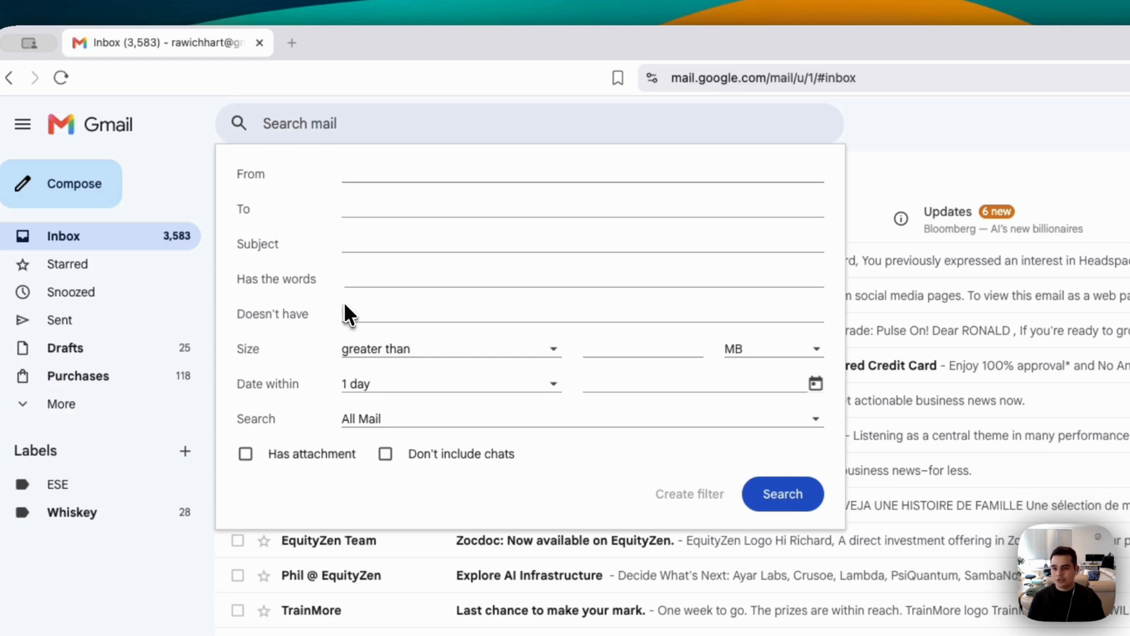
{"action": "left_click", "coordinate": [351, 280]}
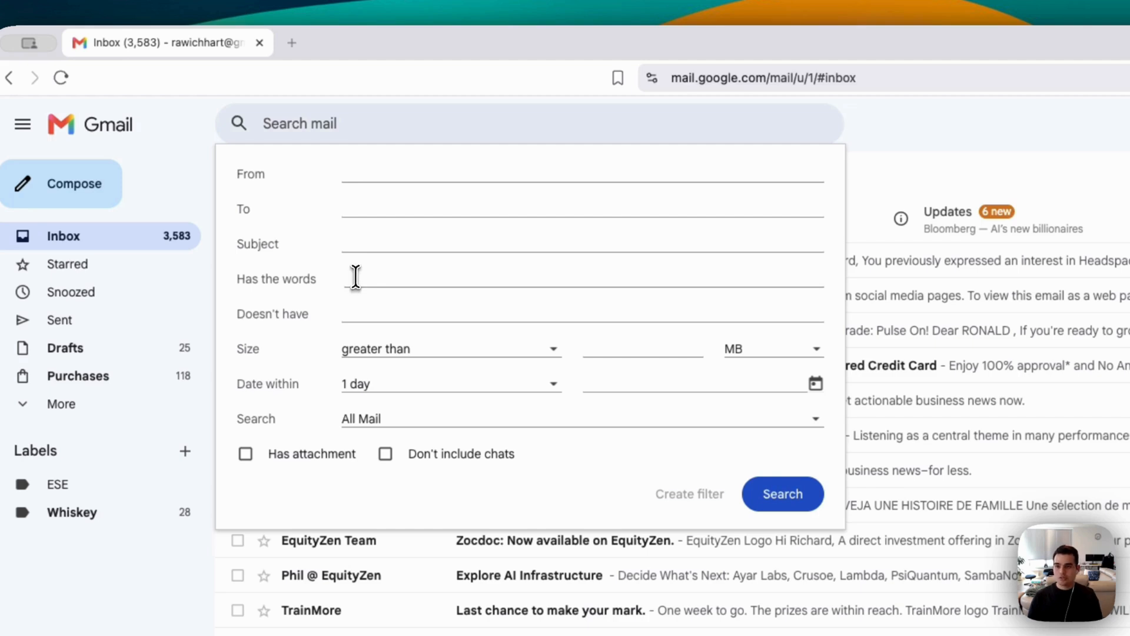
{"action": "type", "text": "receipt"}
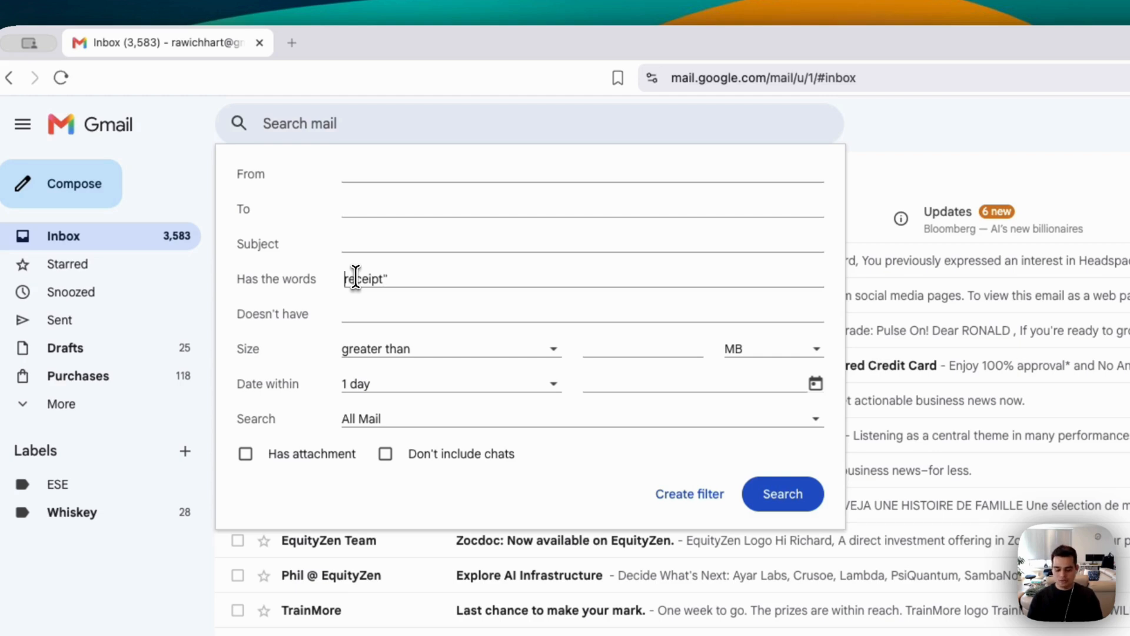
{"action": "type", "text": "\" OR \"invoice"}
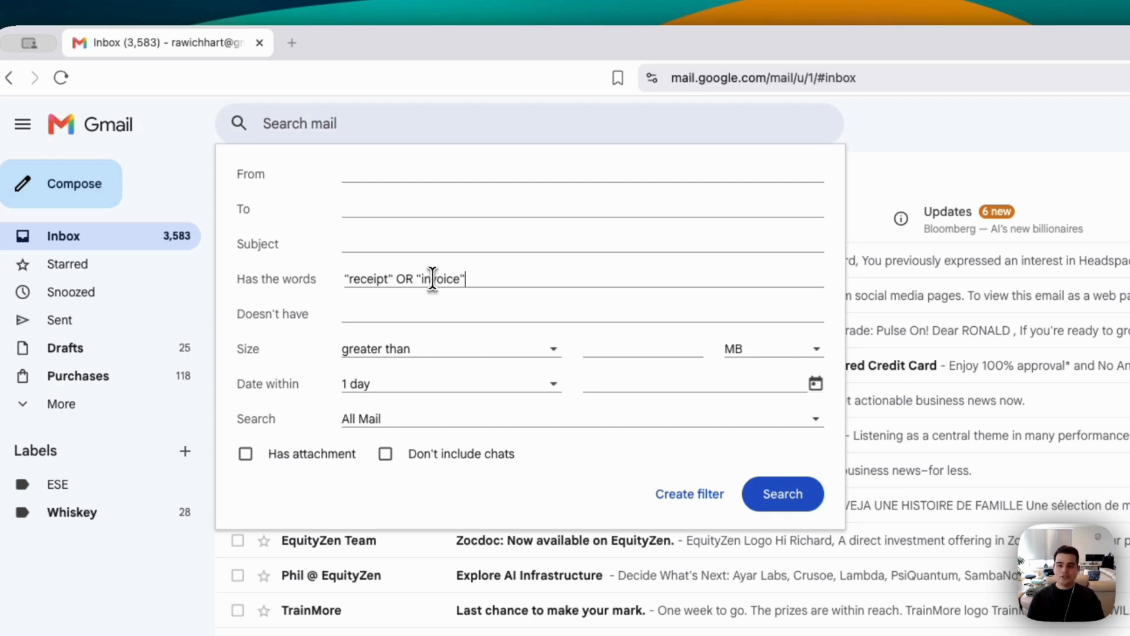
{"action": "left_click", "coordinate": [769, 492]}
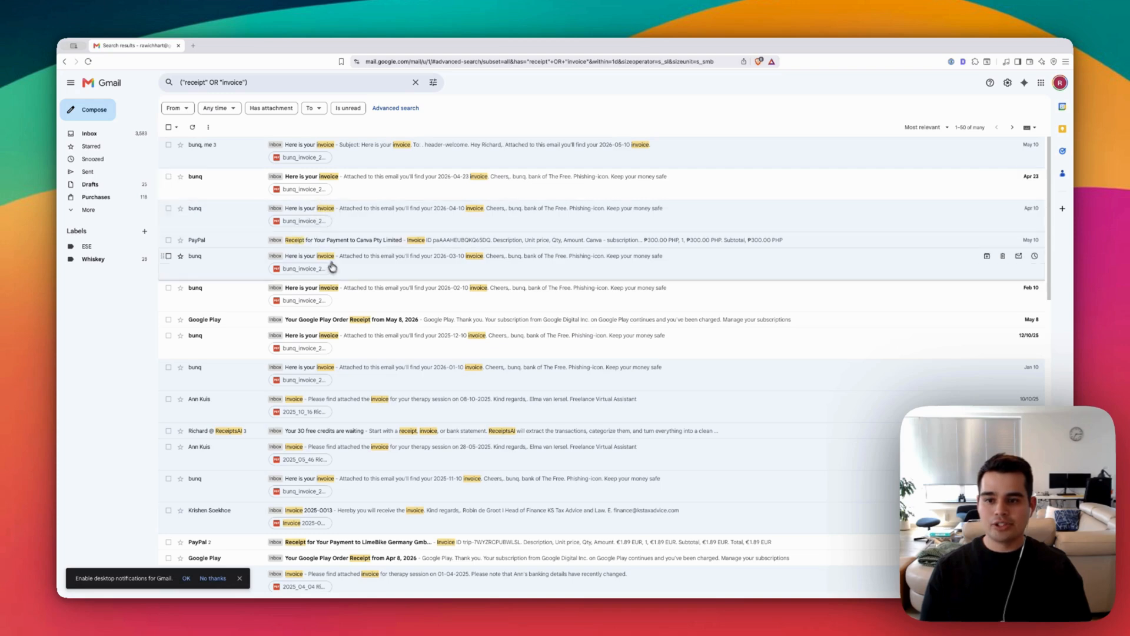
Create a filter from the "receipt" OR "invoice" search that forwards matching messages to the ReceiptsAI forwarding address.
{"action": "left_click", "coordinate": [311, 83]}
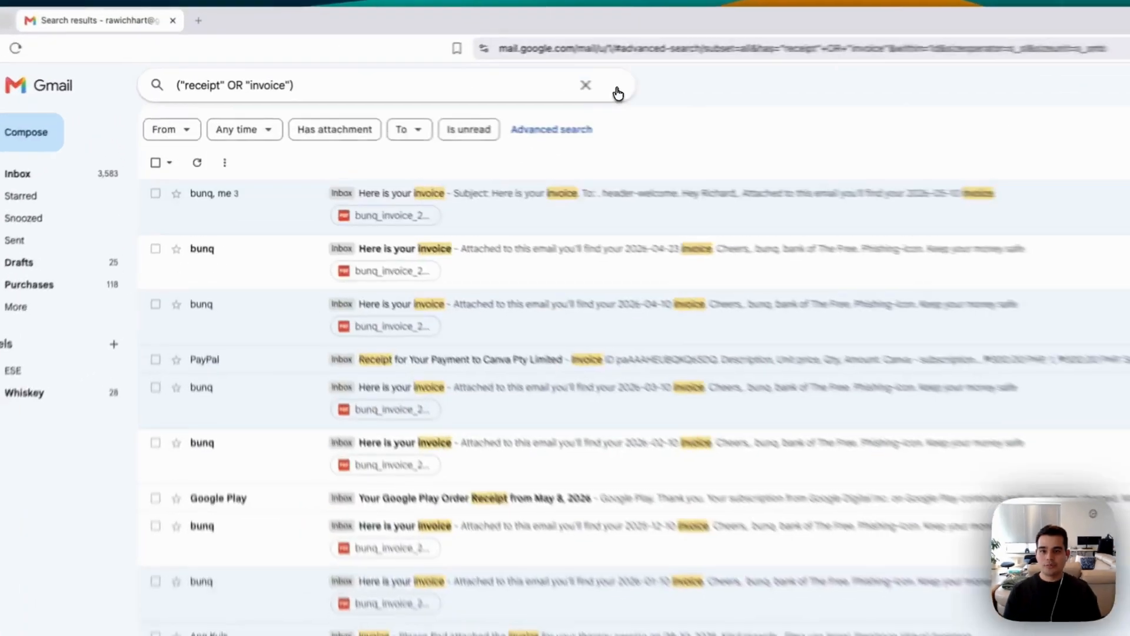
{"action": "left_click", "coordinate": [434, 82]}
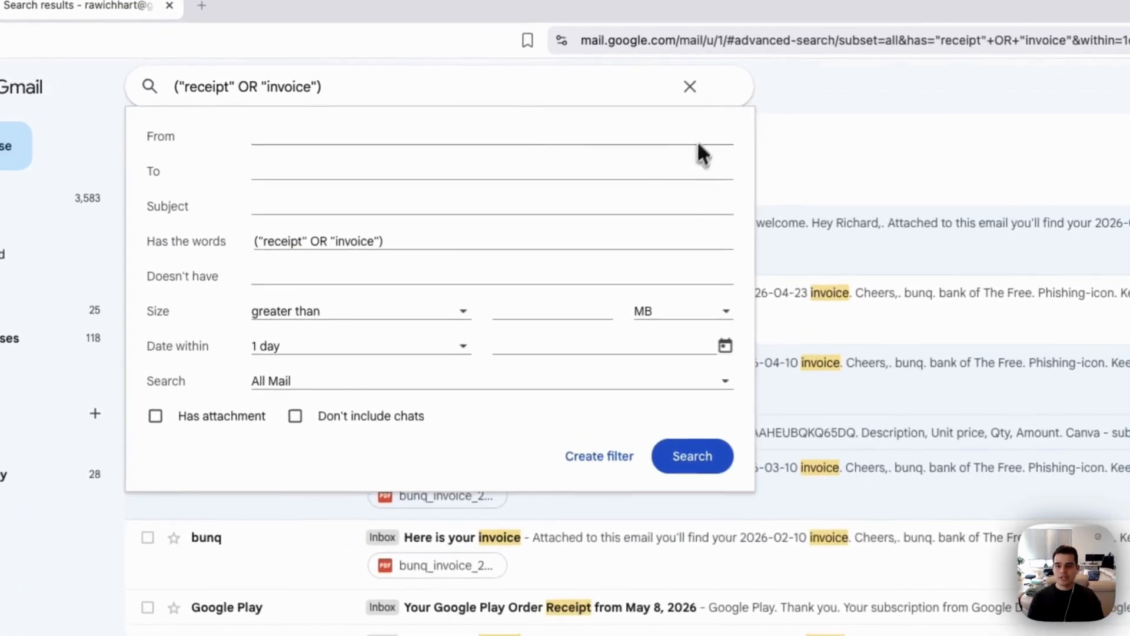
{"action": "left_click", "coordinate": [612, 471]}
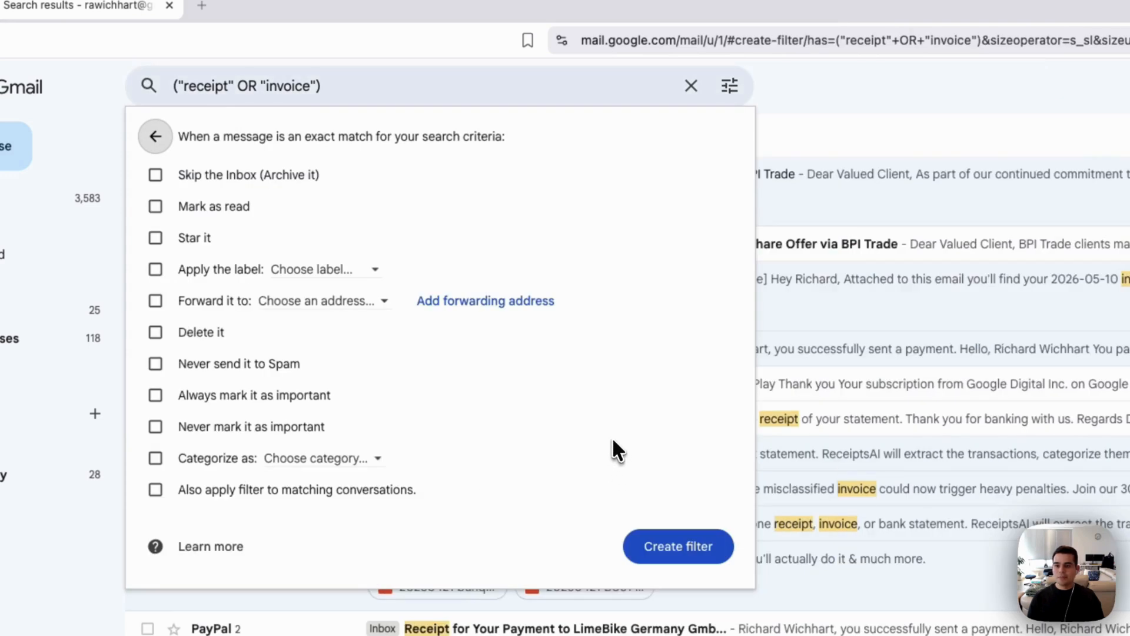
{"action": "left_click", "coordinate": [155, 301]}
{"action": "left_click", "coordinate": [271, 301]}
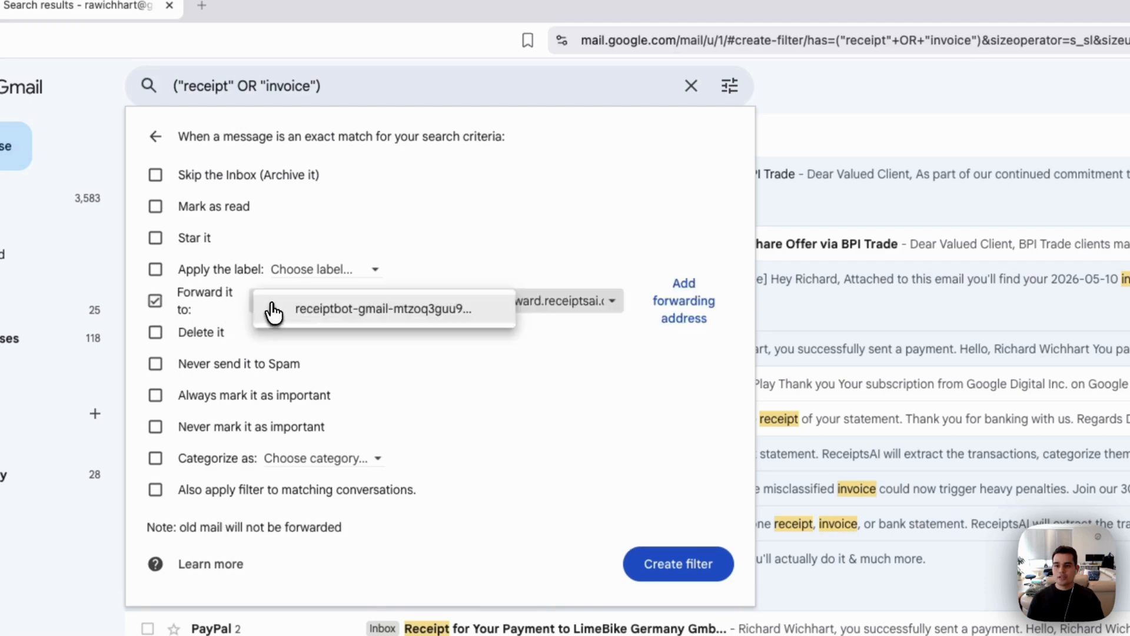
{"action": "left_click", "coordinate": [316, 322]}
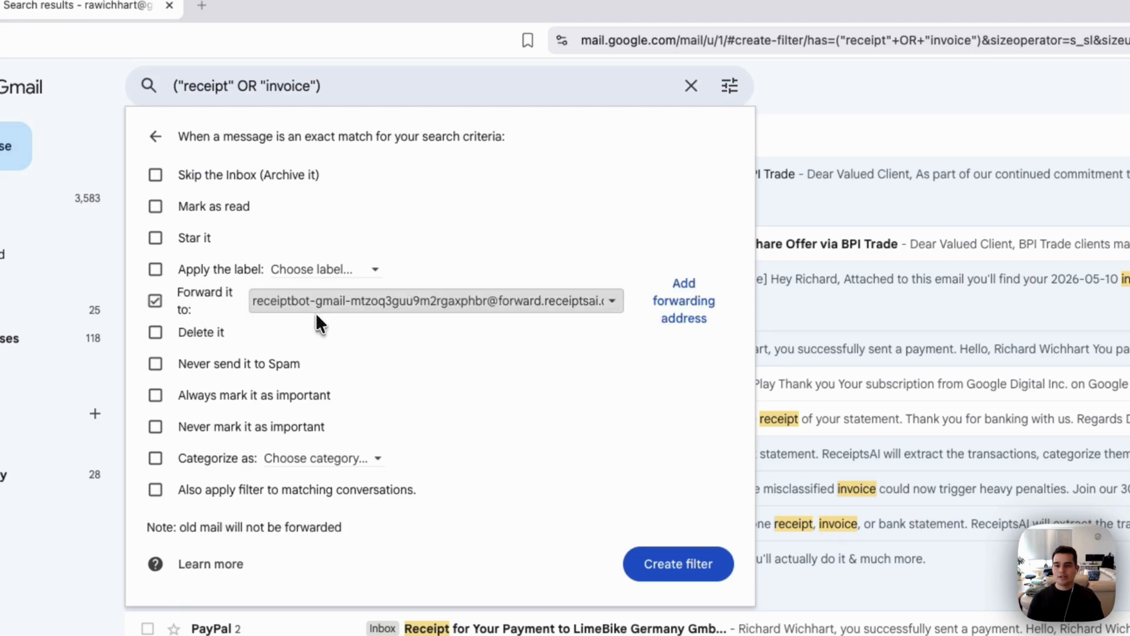
{"action": "left_click", "coordinate": [680, 567]}
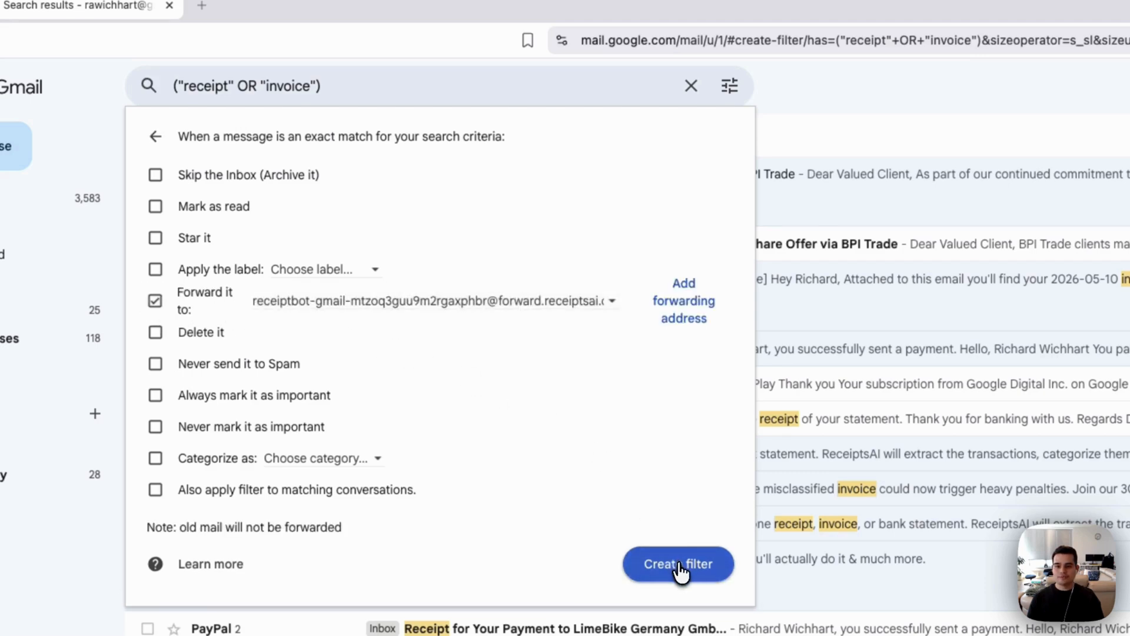